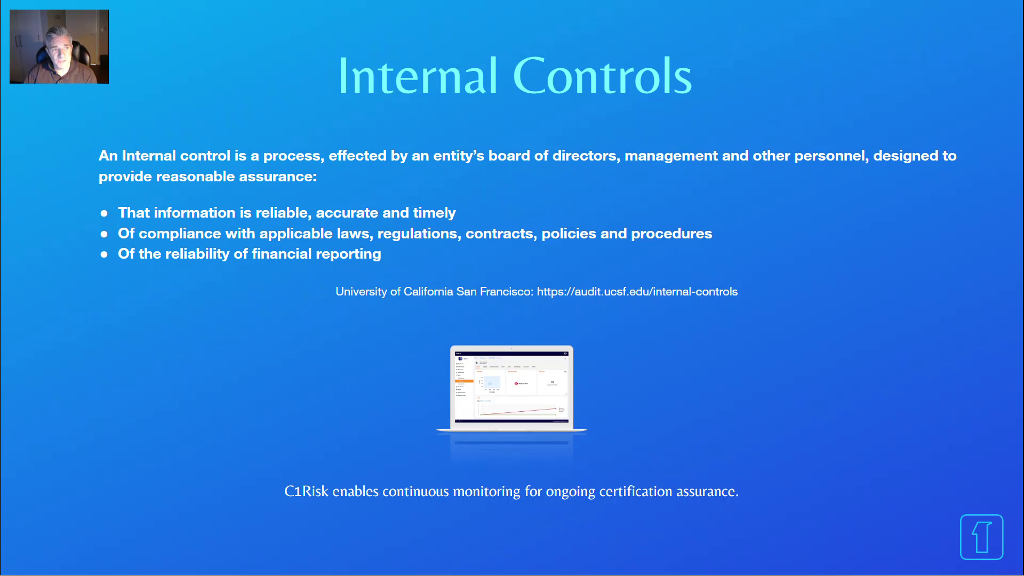
Leave the Google Slides slideshow to show the CTL-008237 control record in the 1Risk Portal
key(alt+Tab)
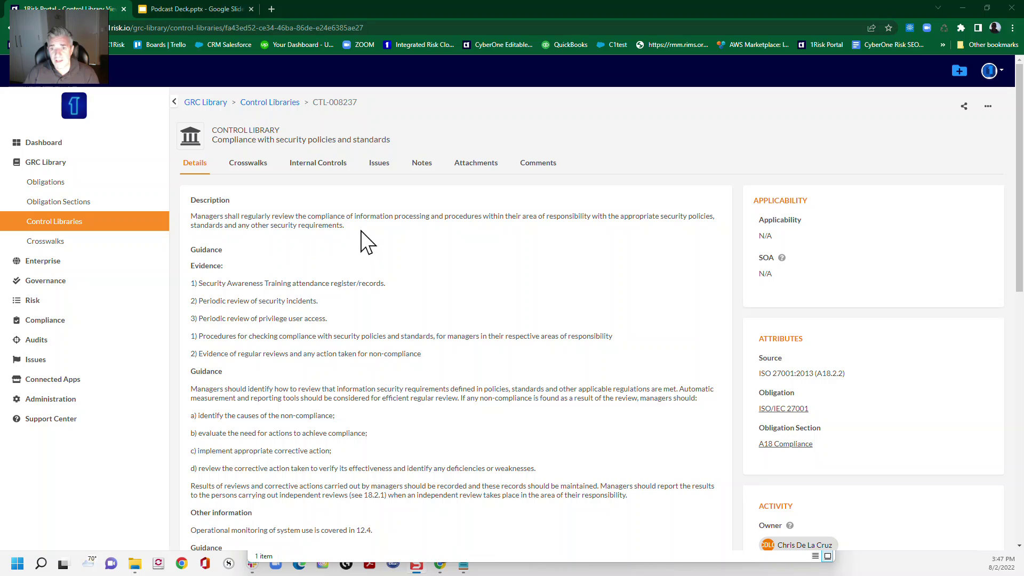
drag(363, 240, 191, 219)
click(267, 249)
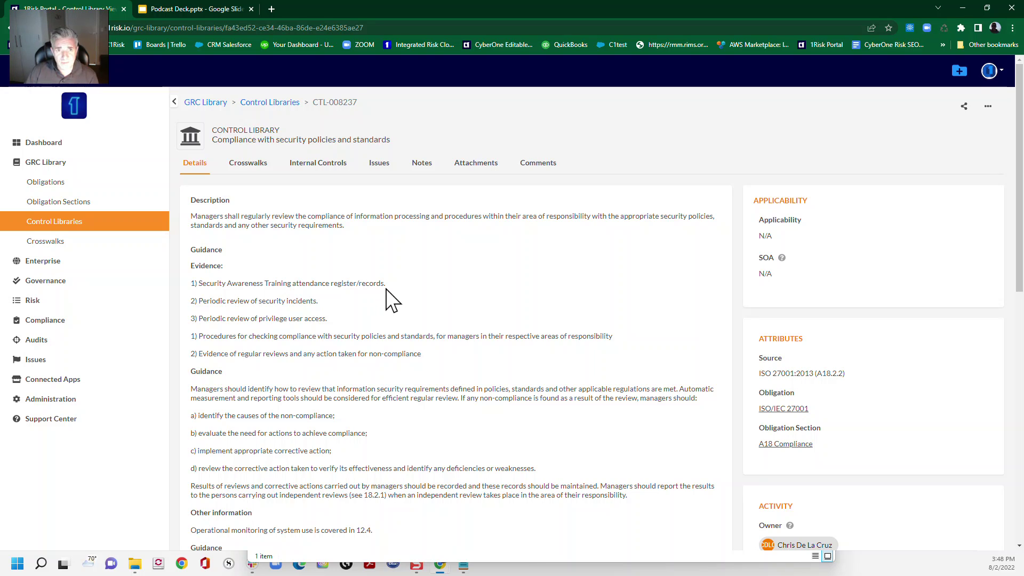
drag(386, 284, 201, 293)
click(225, 304)
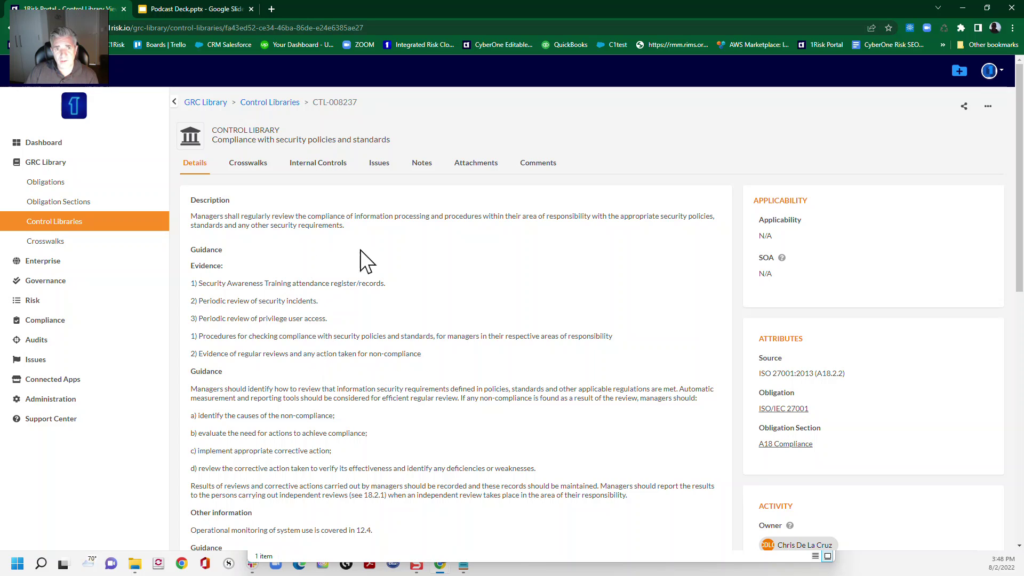
drag(359, 242, 201, 215)
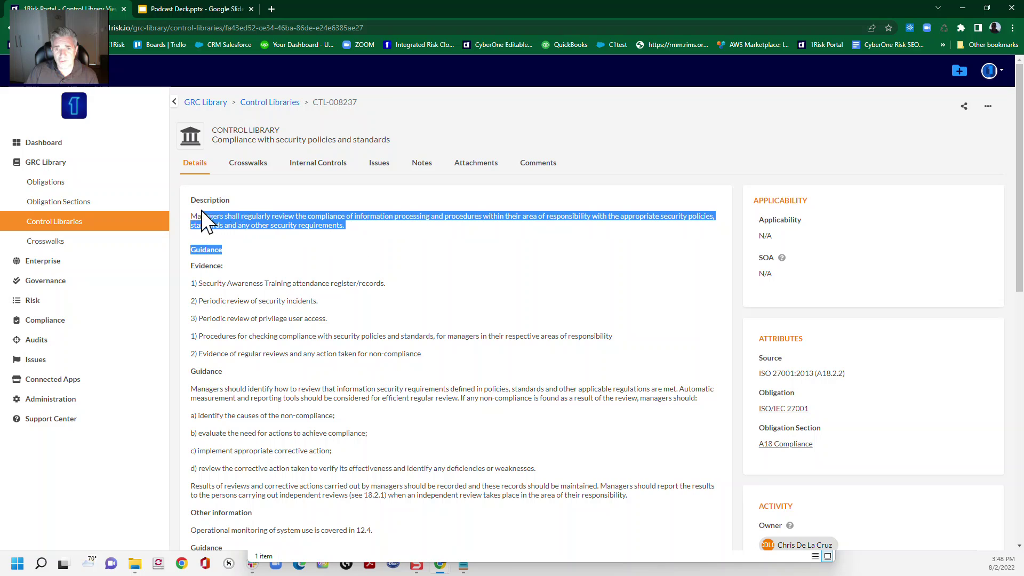
click(267, 242)
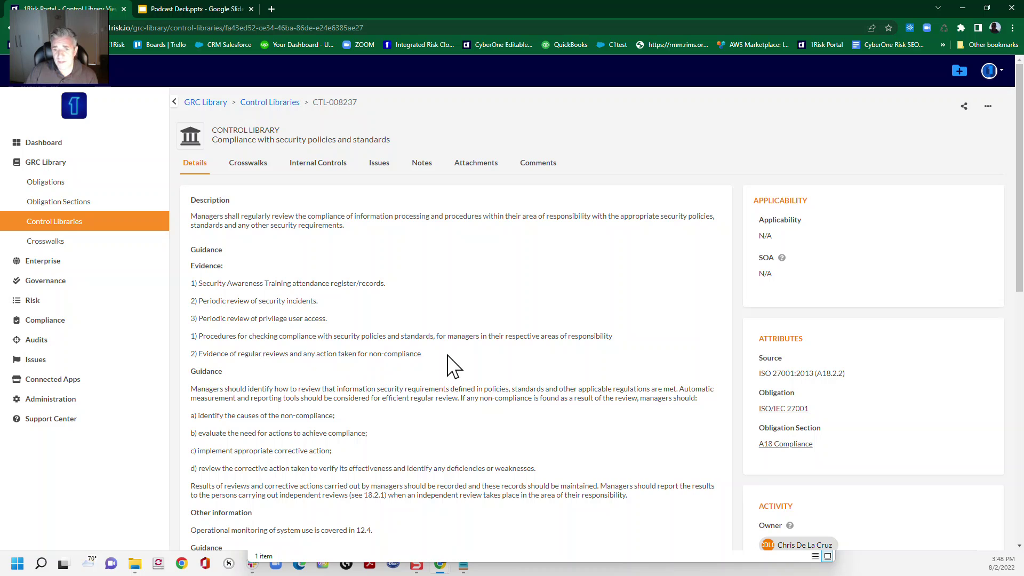
drag(448, 355, 193, 279)
click(297, 300)
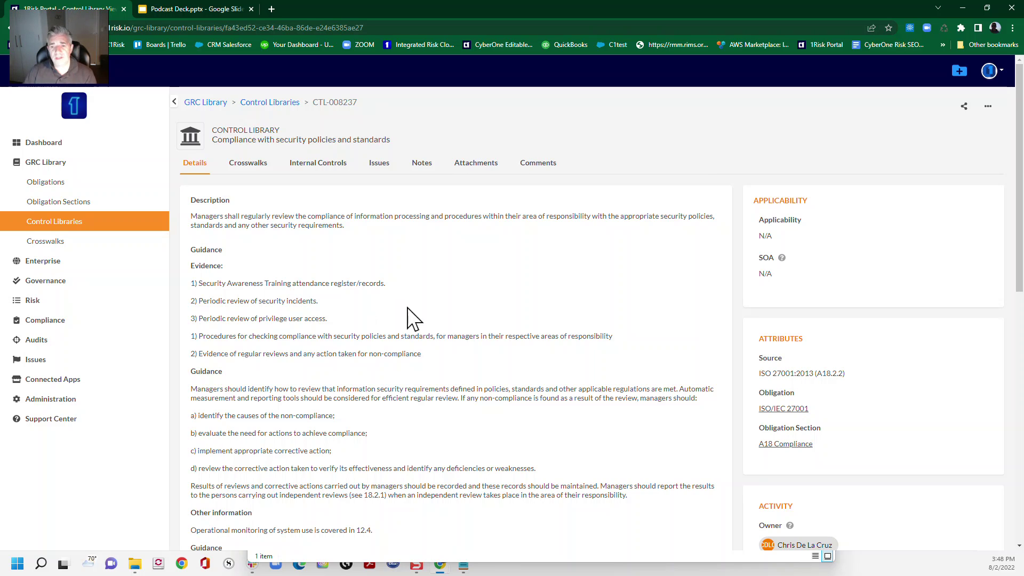
drag(437, 370, 191, 286)
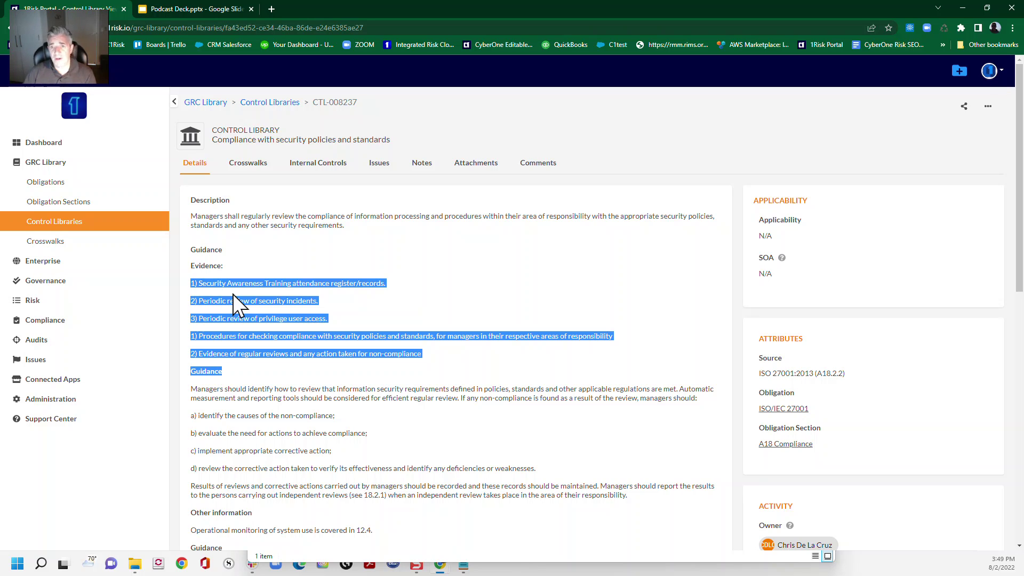
click(470, 267)
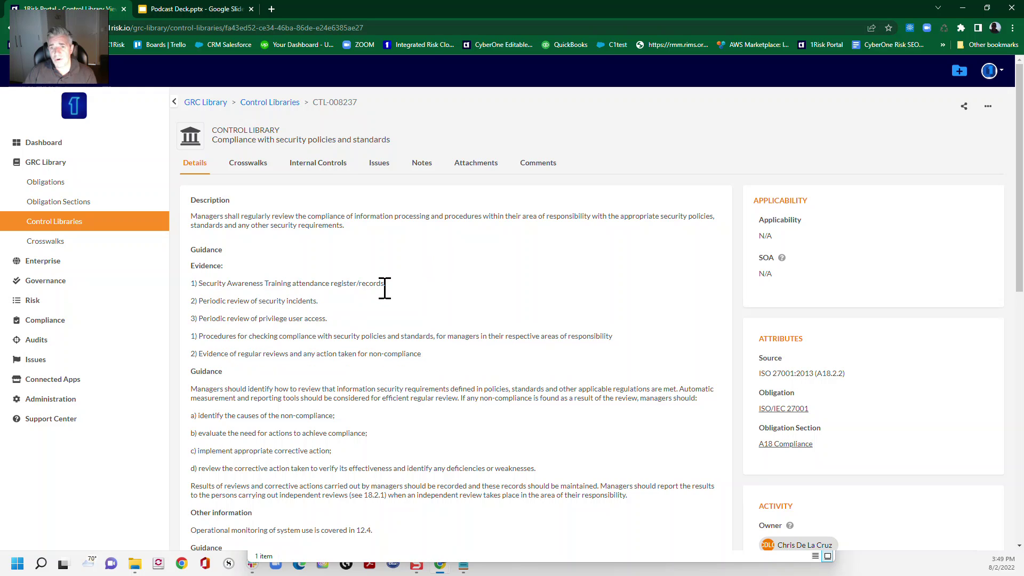
click(315, 172)
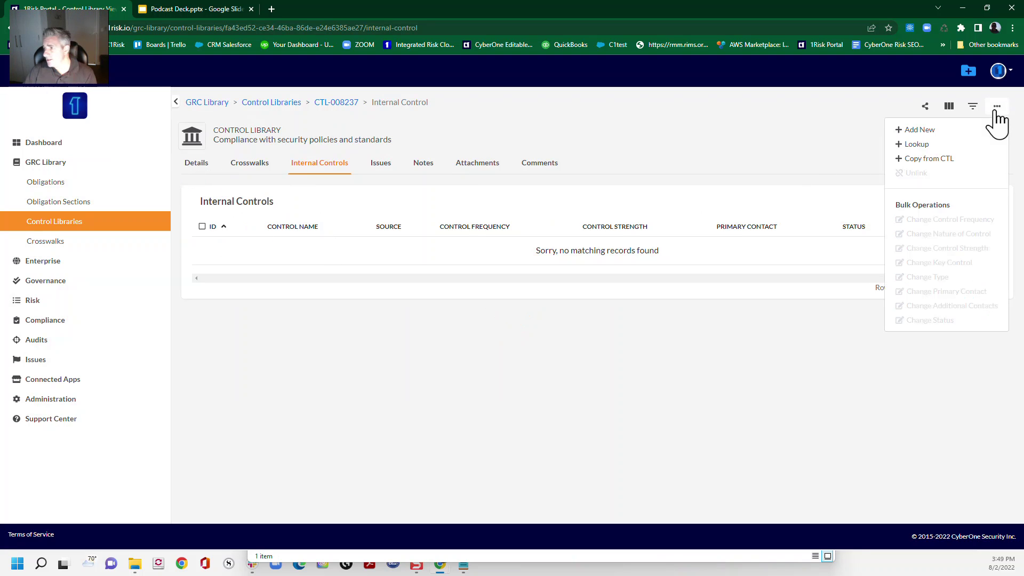
click(931, 130)
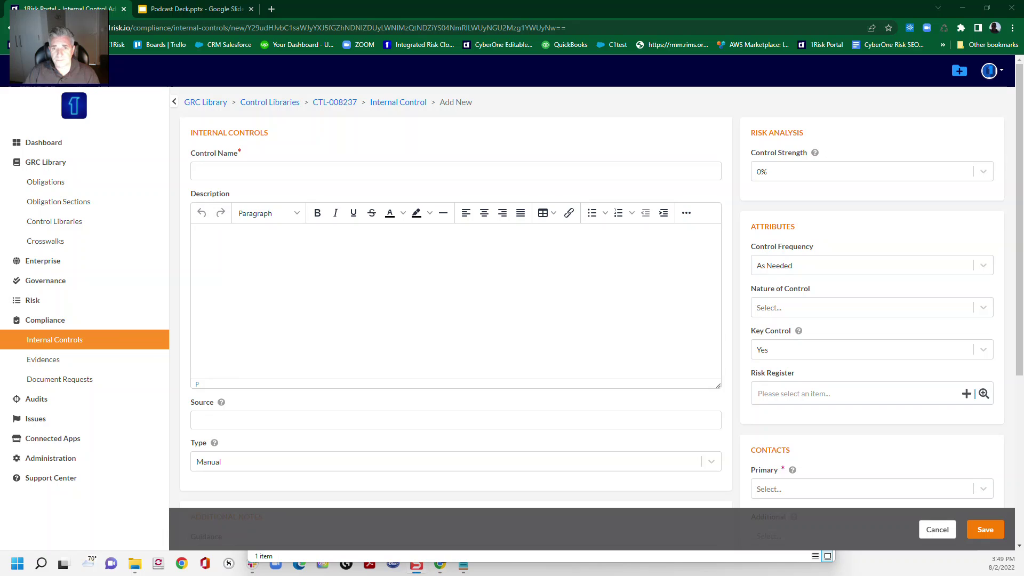
click(237, 171)
text(1)
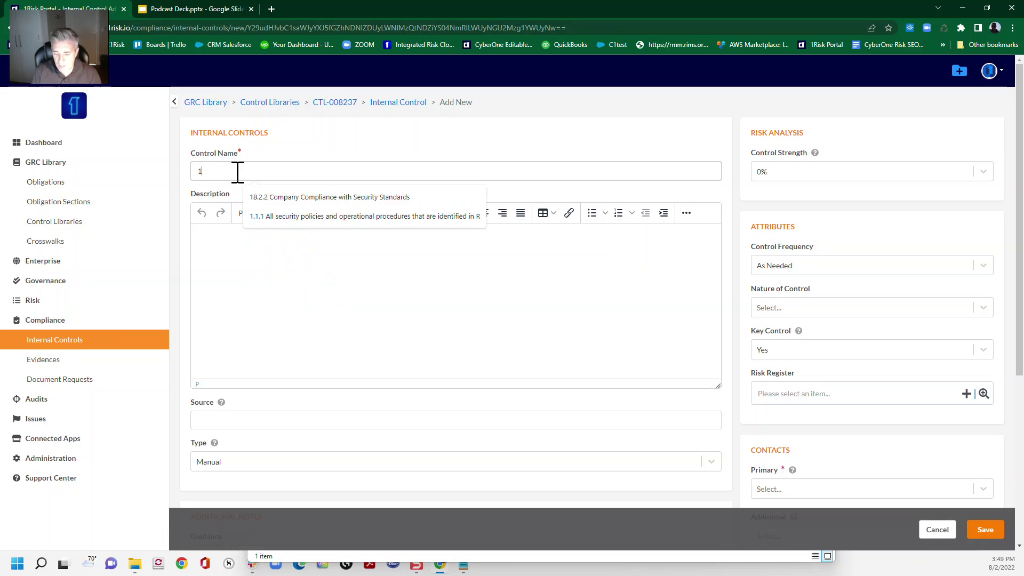
text(8)
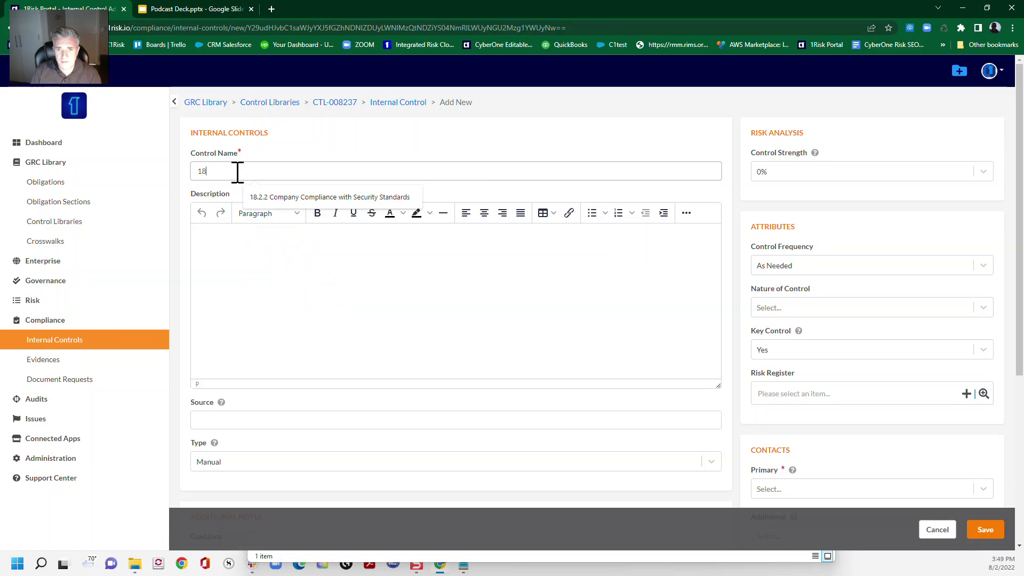
click(284, 197)
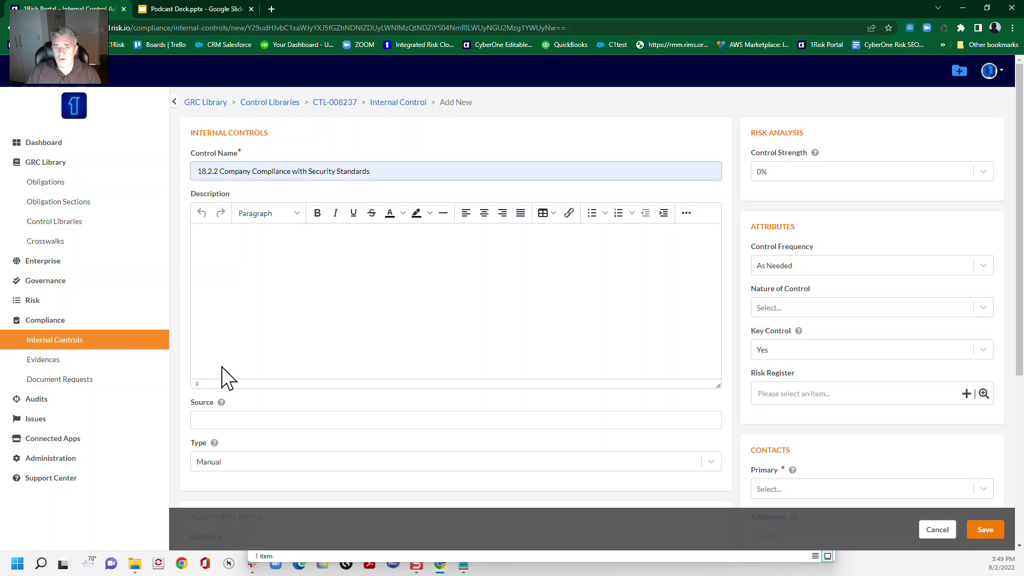
click(214, 423)
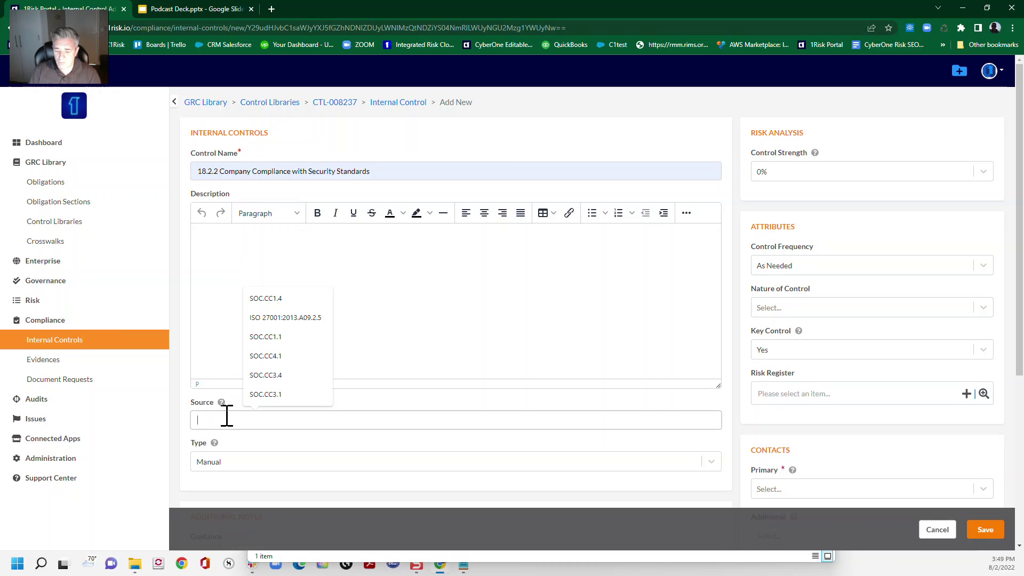
text(ISO 181)
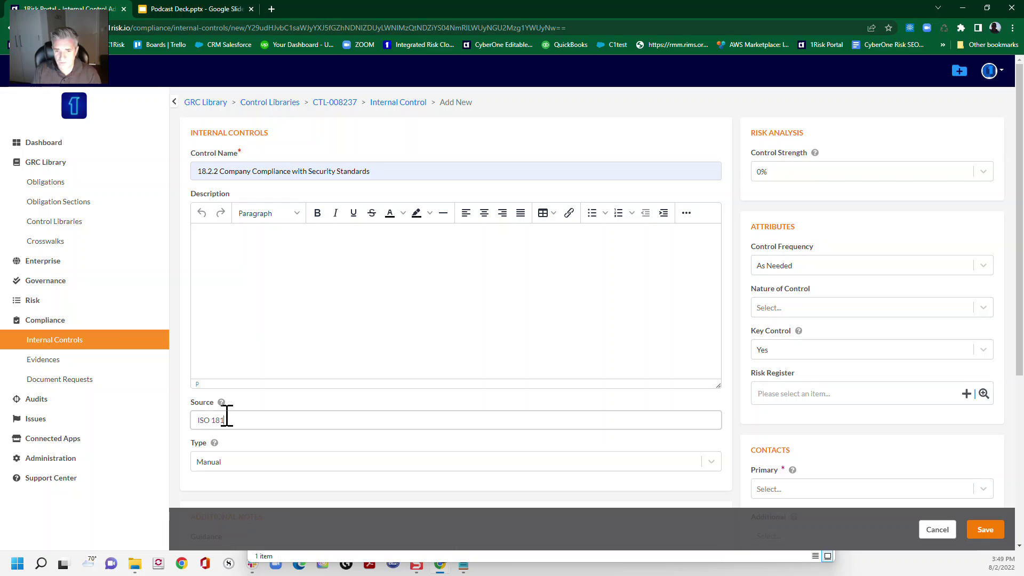
key(BackSpace)
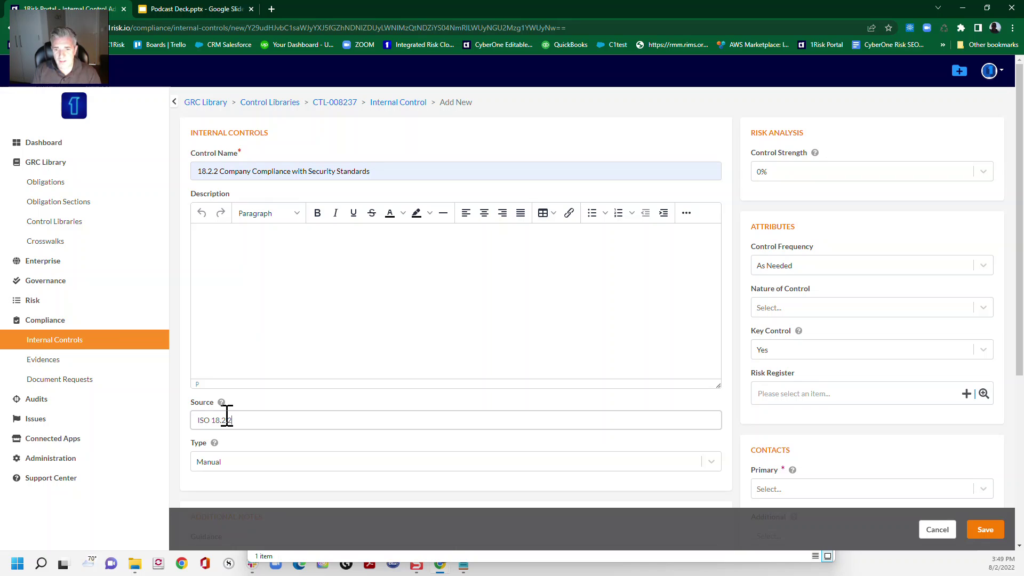
text(.2.2)
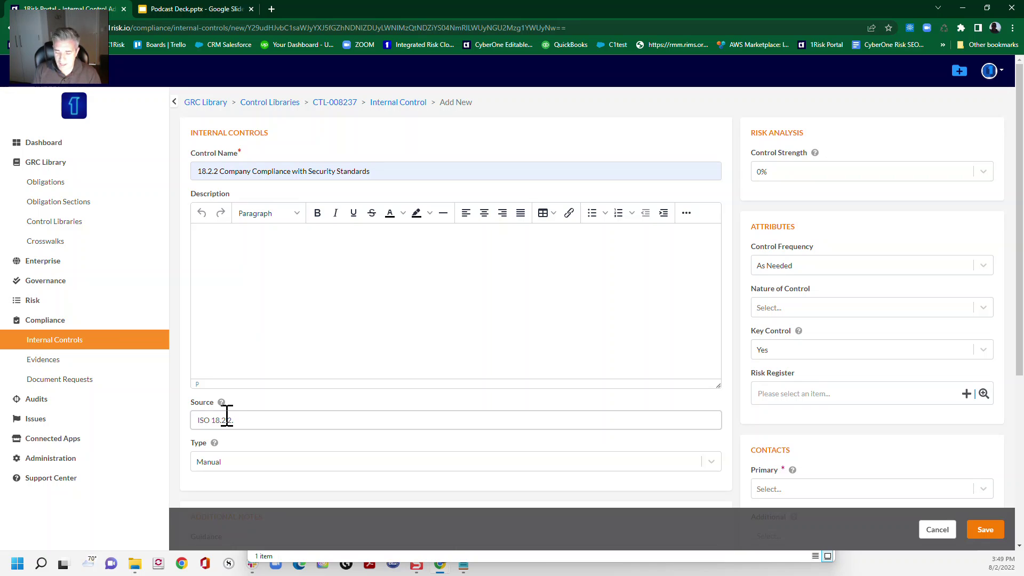
text(.01)
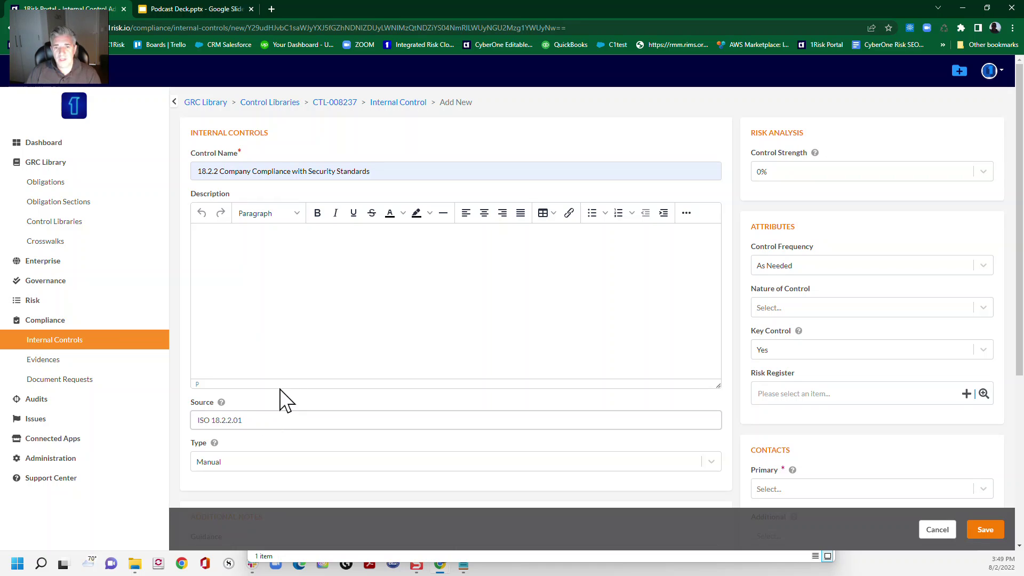
click(224, 235)
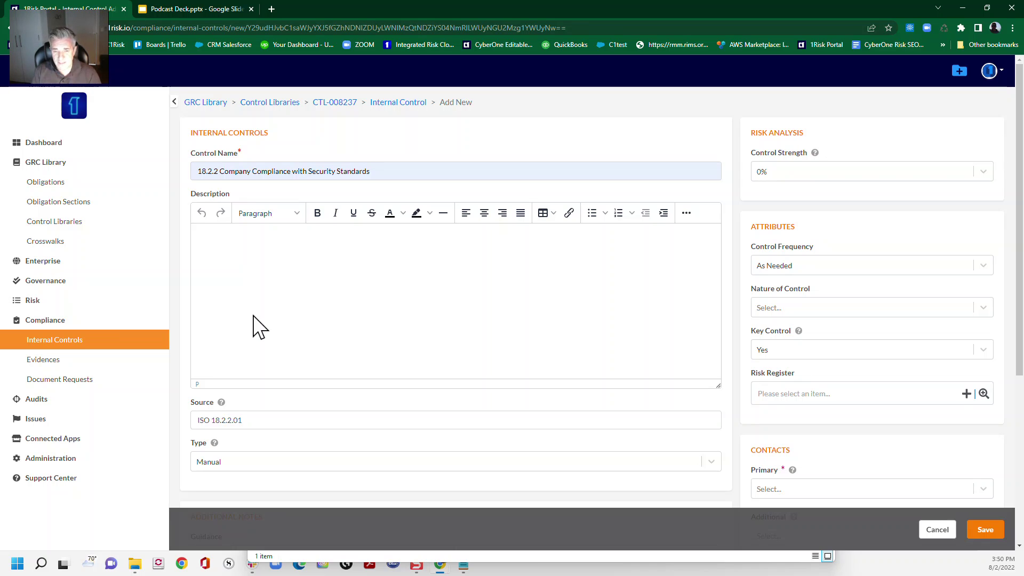
text(Design Effectiveness Who is implementing the control How is it being implemented How often)
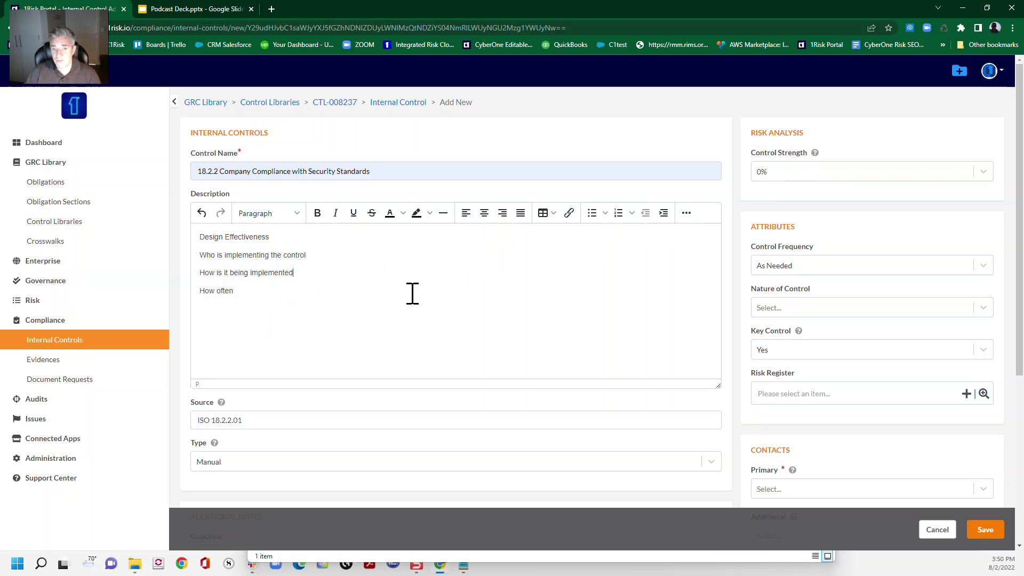
Set the control's frequency to Annually and its nature to Preventative
click(268, 284)
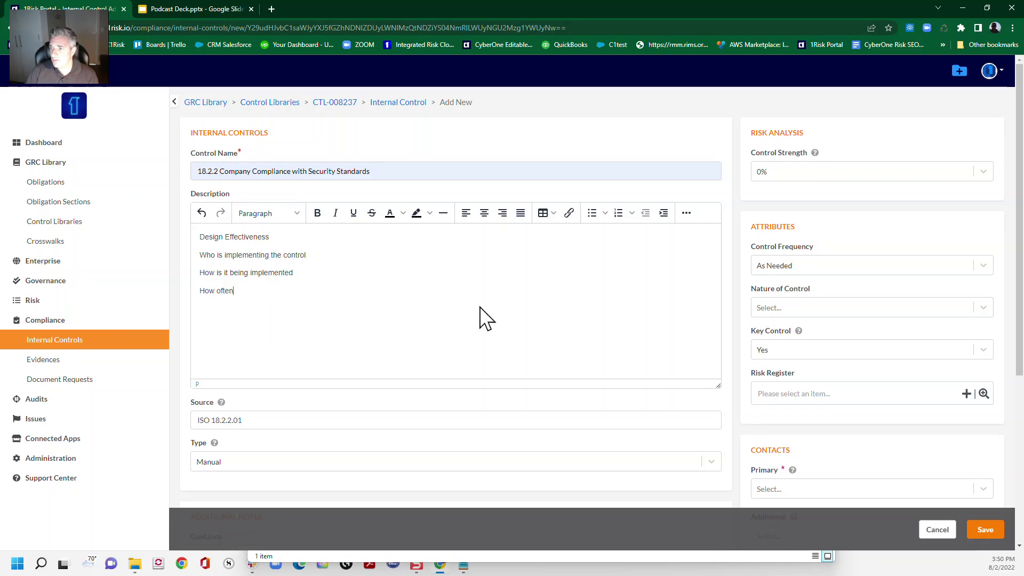
click(800, 267)
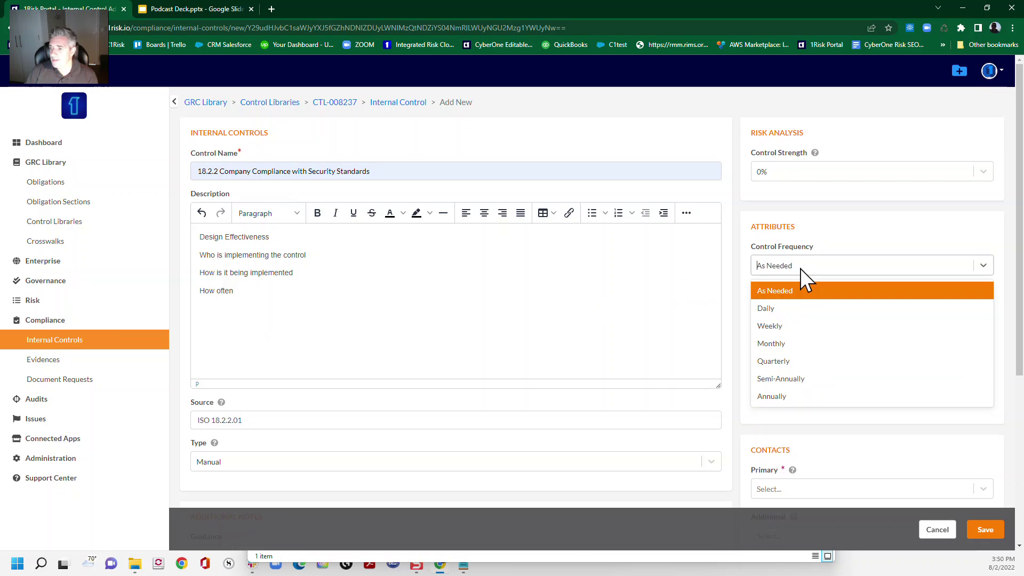
click(788, 397)
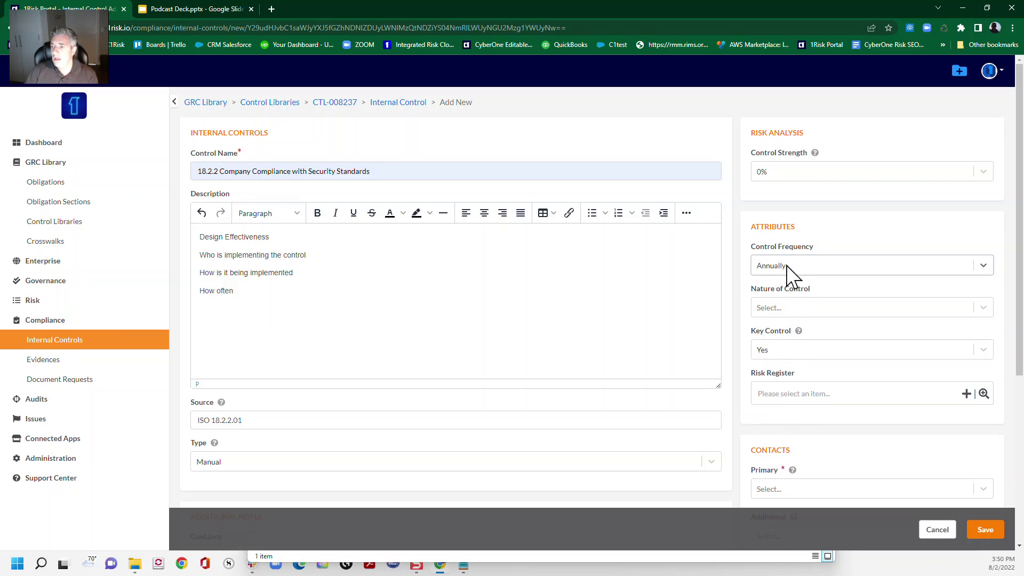
click(804, 313)
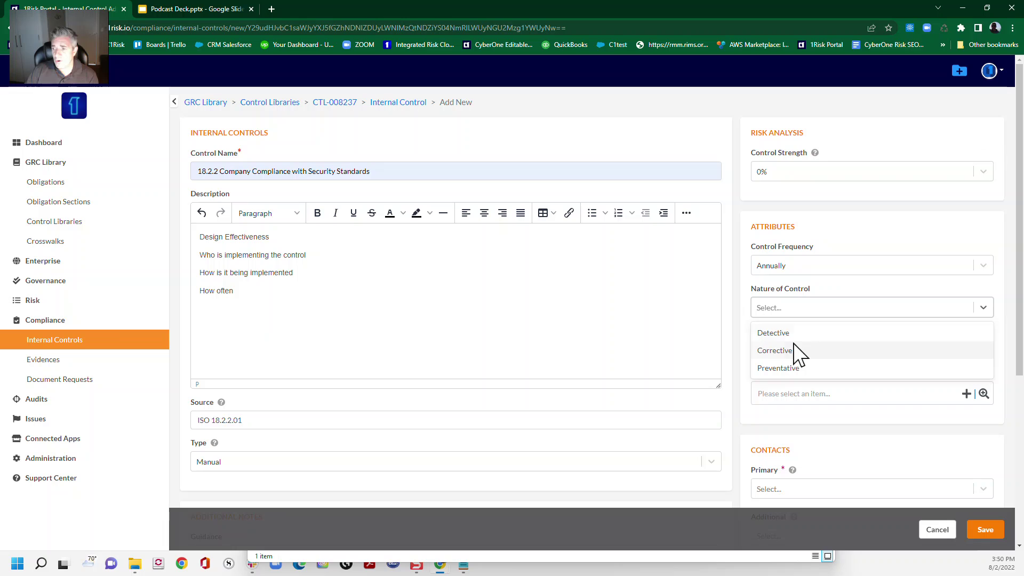
click(800, 374)
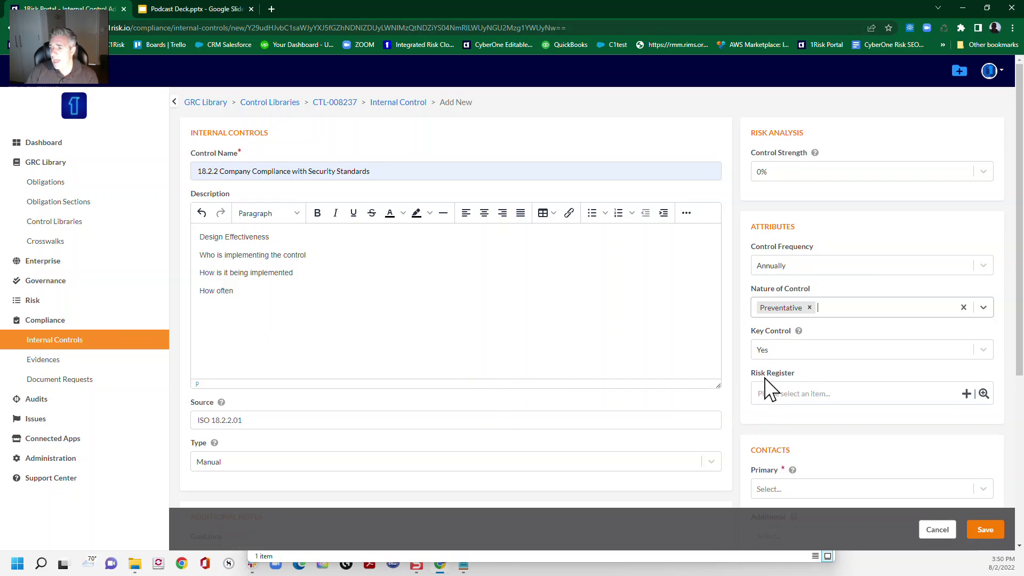
click(851, 488)
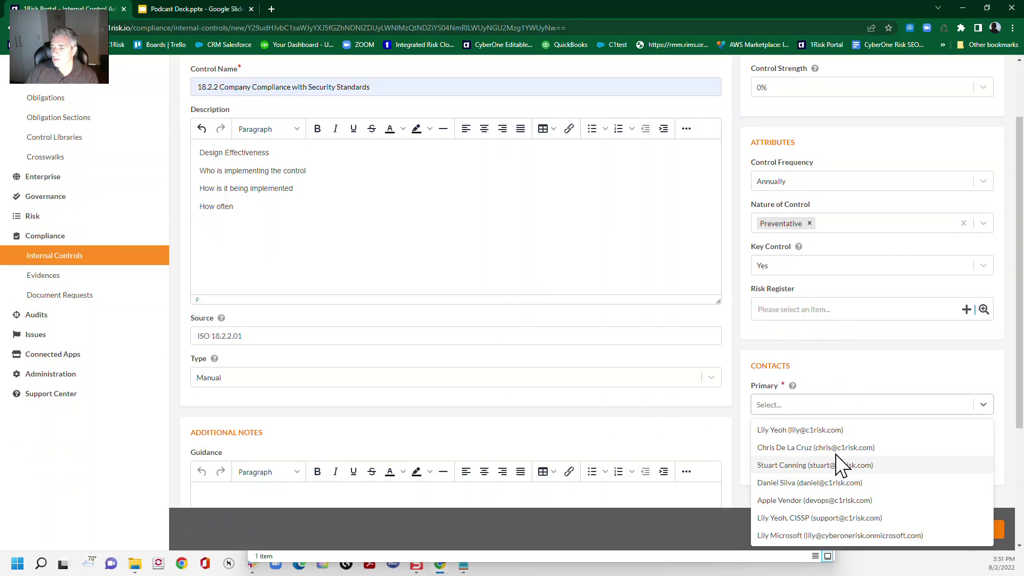
Paste the HR mandatory SAT training sentence as a new first description line above Design Effectiveness
click(824, 365)
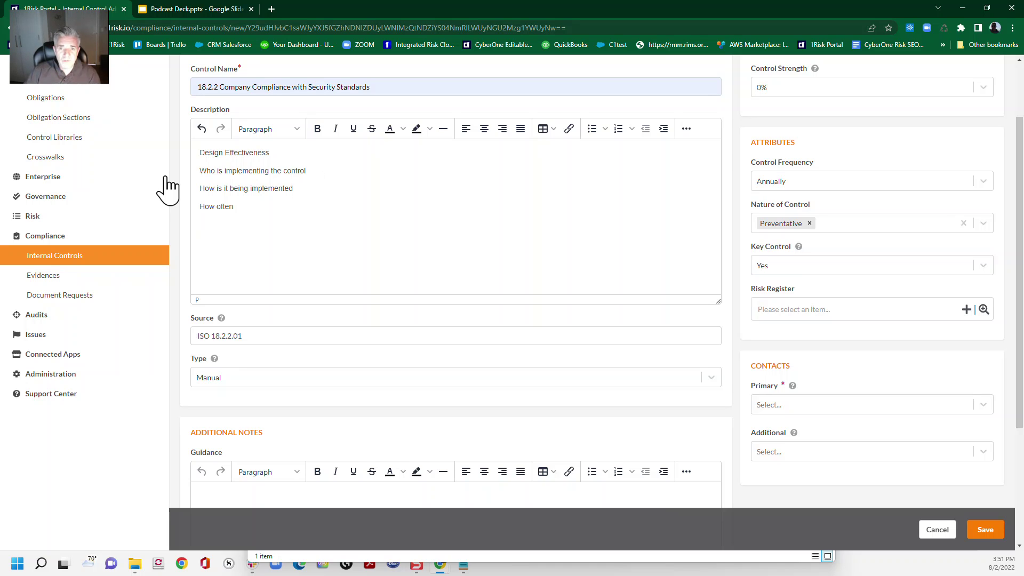
click(202, 153)
key(Return)
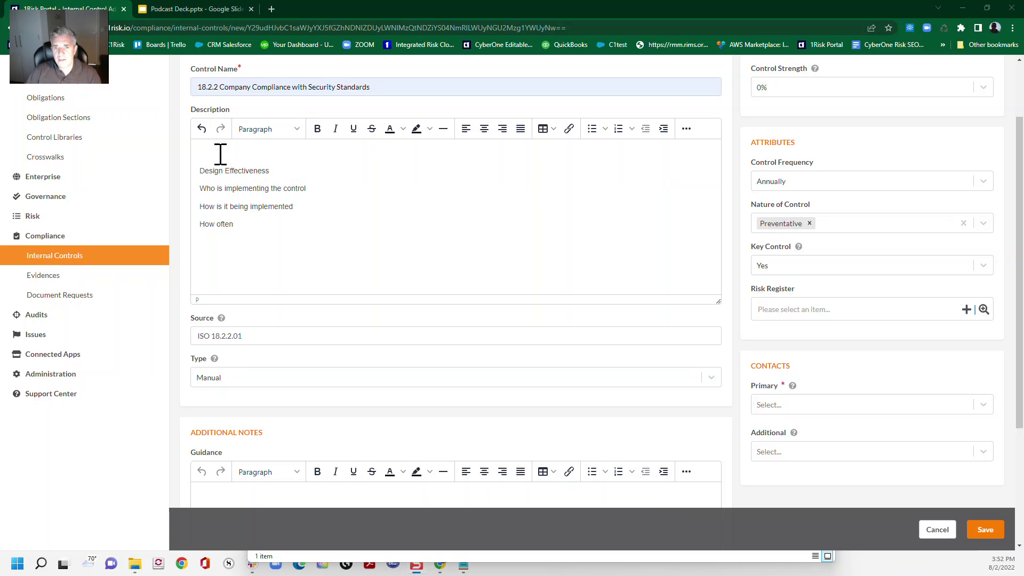
text(HR provides all managers with manadatory SAT training and requires attestation of completion on an annual basis)
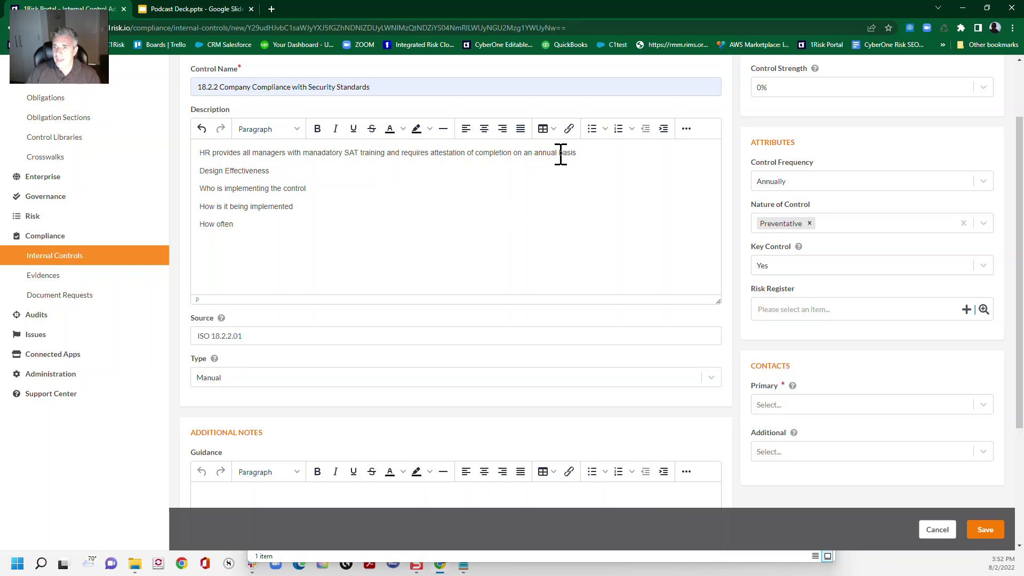
Choose 80% in the Control Strength dropdown under Risk Analysis
scroll(553, 178, up, 1)
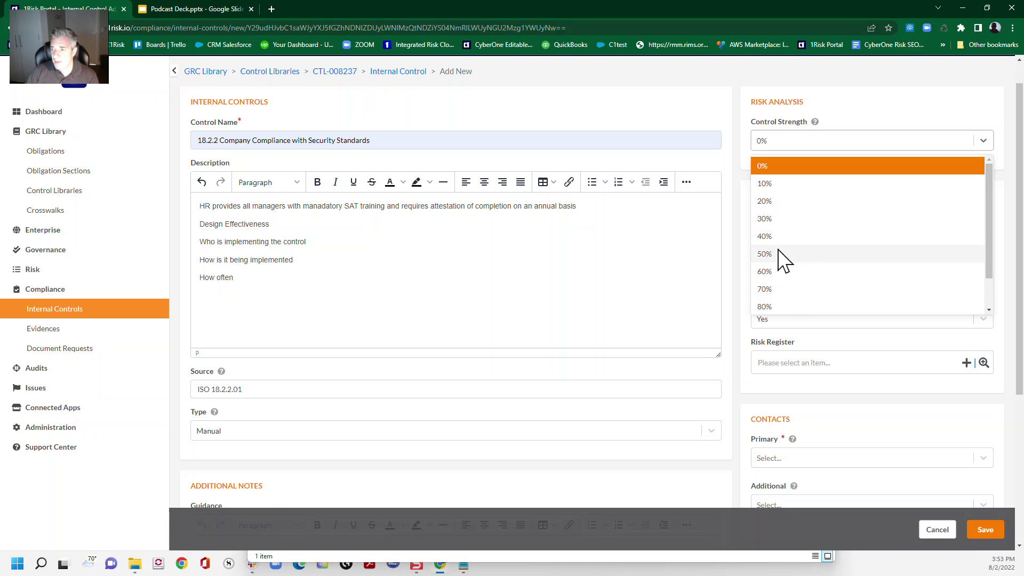
scroll(859, 233, down, 1)
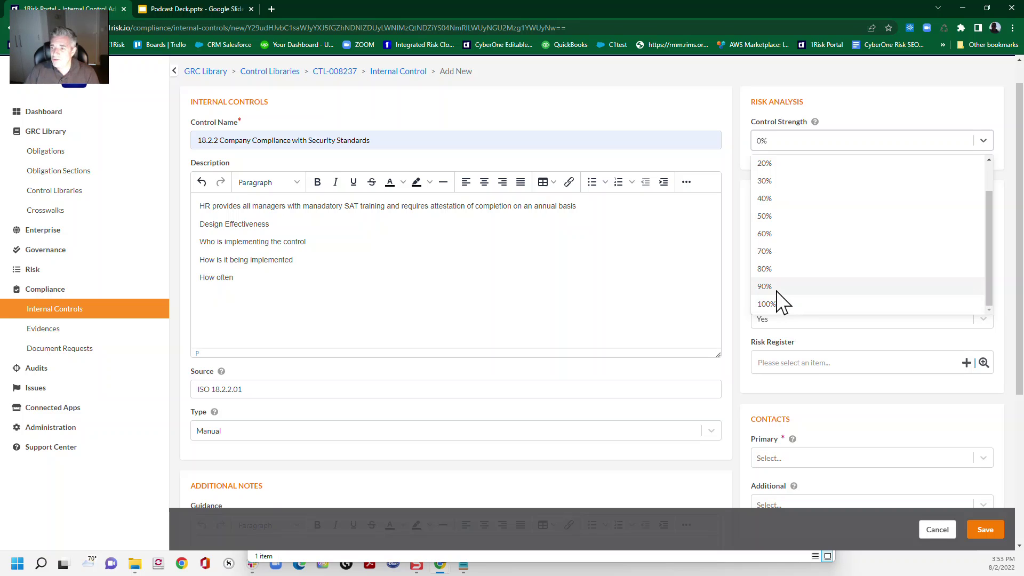
click(771, 269)
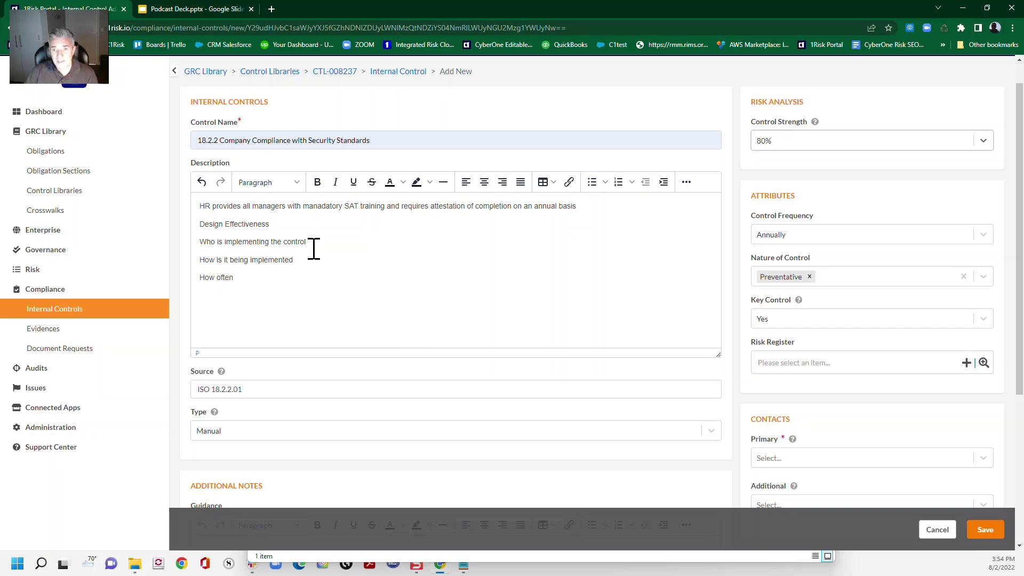
drag(375, 207, 437, 207)
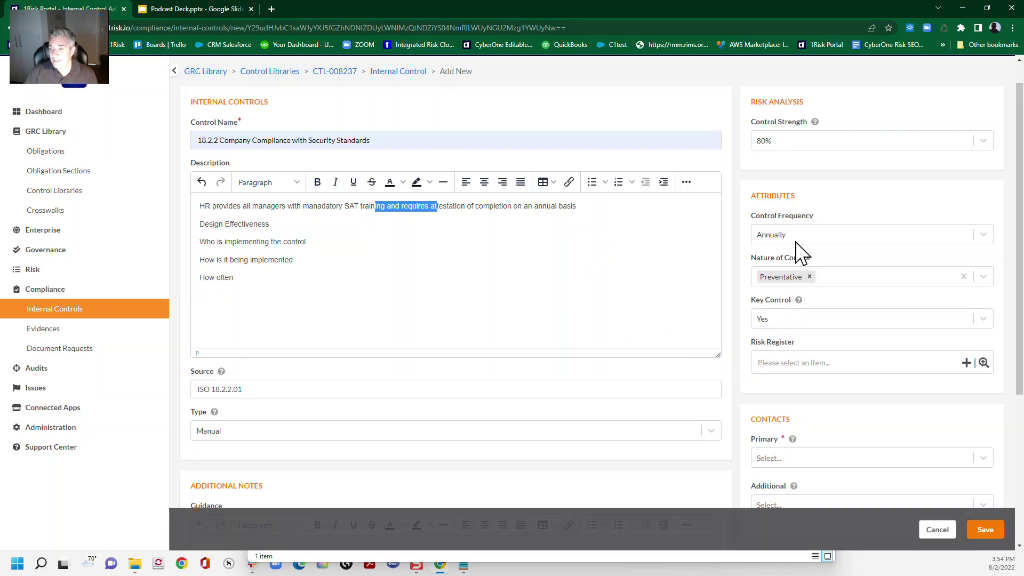
click(624, 283)
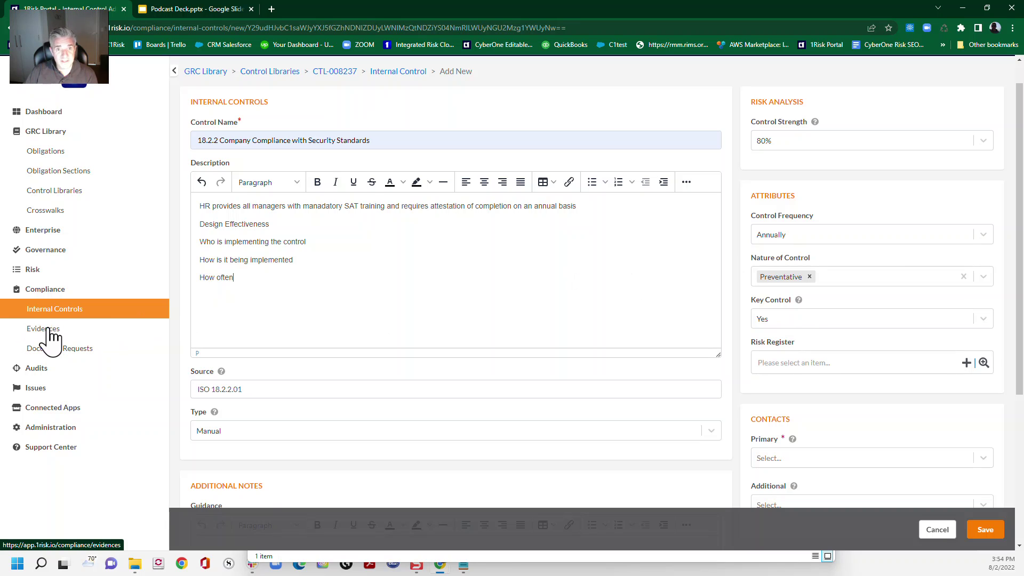